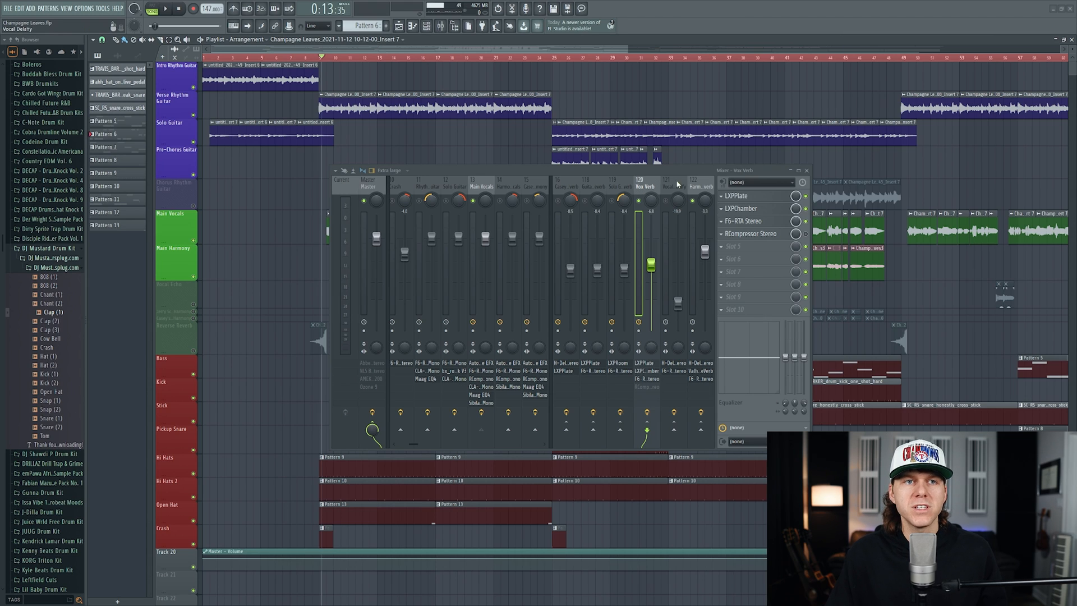
Step: Review the LXPPlate, LXPChamber and F6-RTA Stereo plugins on the Vox Verb track and play back the verse without the compressor
left_click(749, 196)
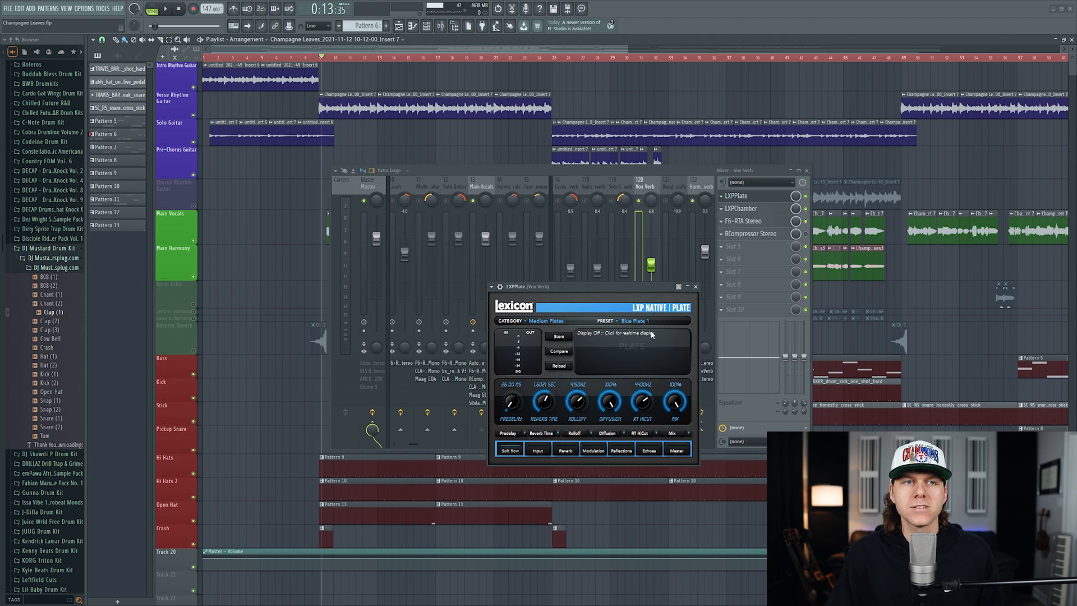
left_click(741, 196)
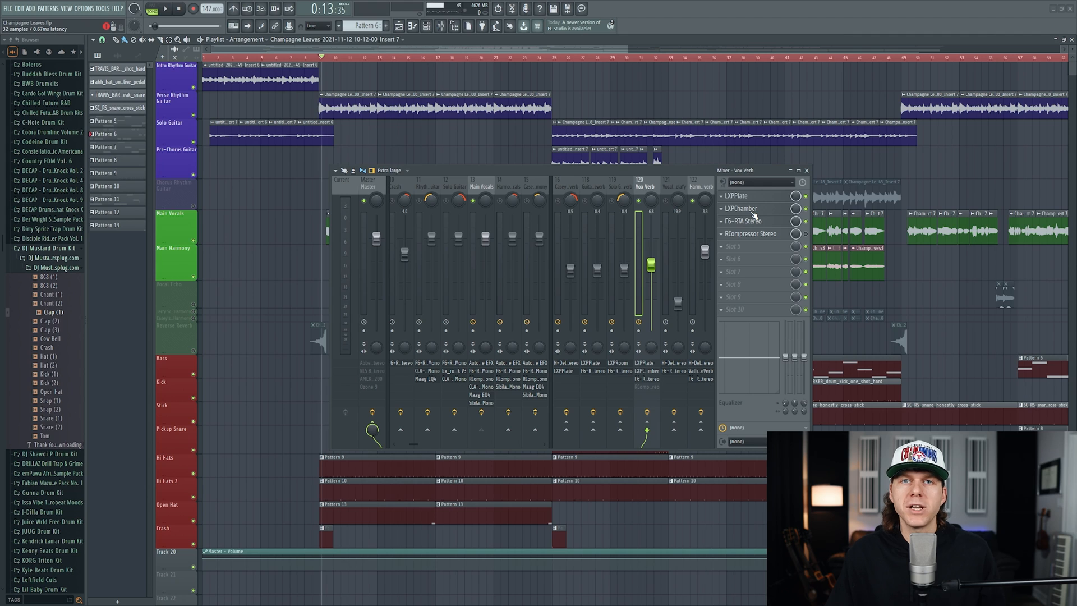
left_click(752, 211)
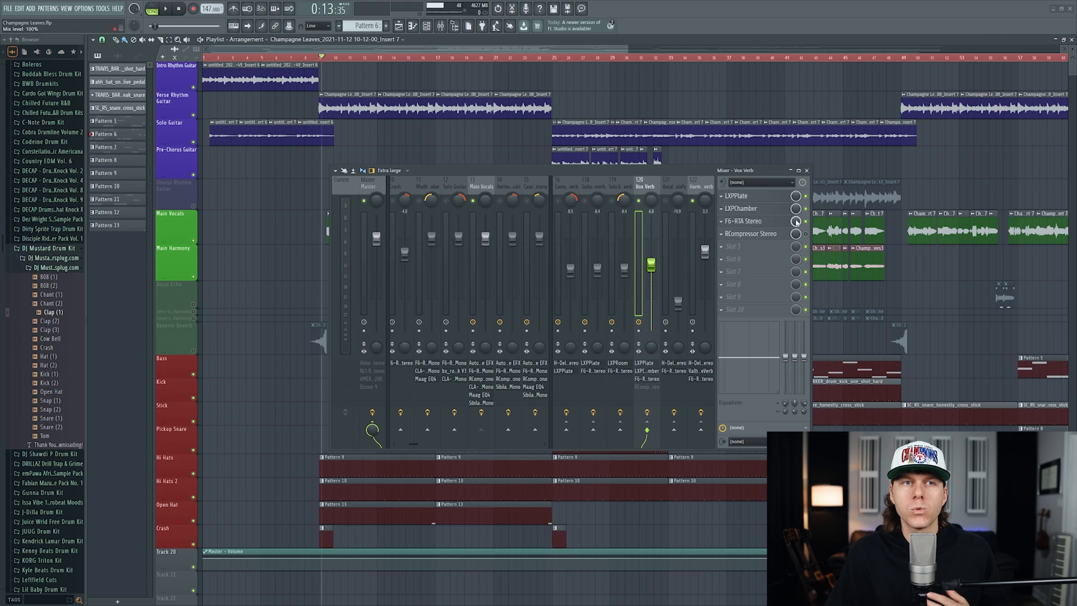
left_click(760, 225)
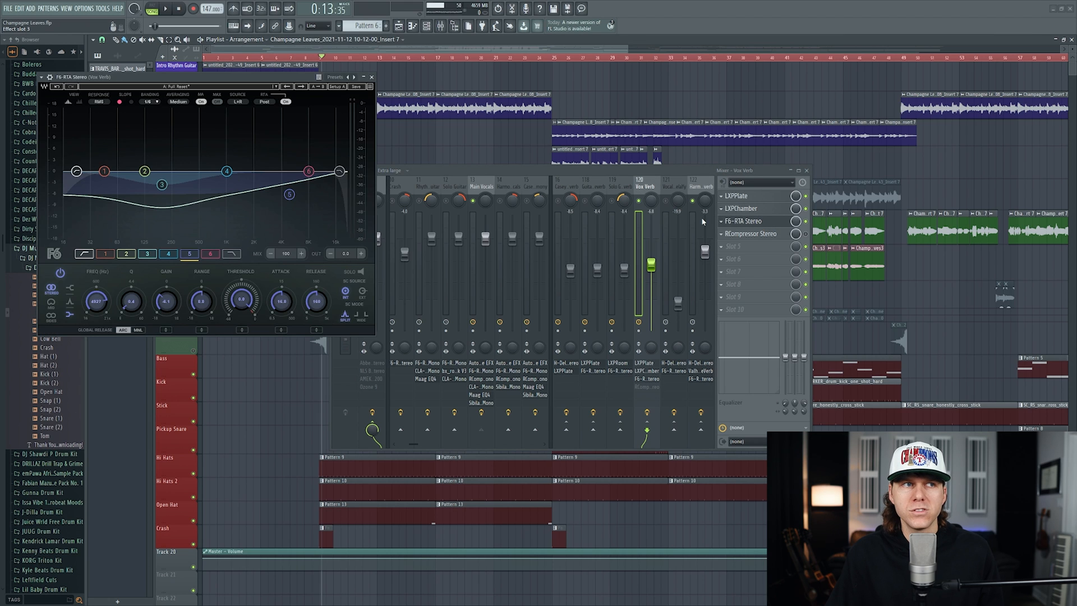
left_click_drag(254, 79, 549, 136)
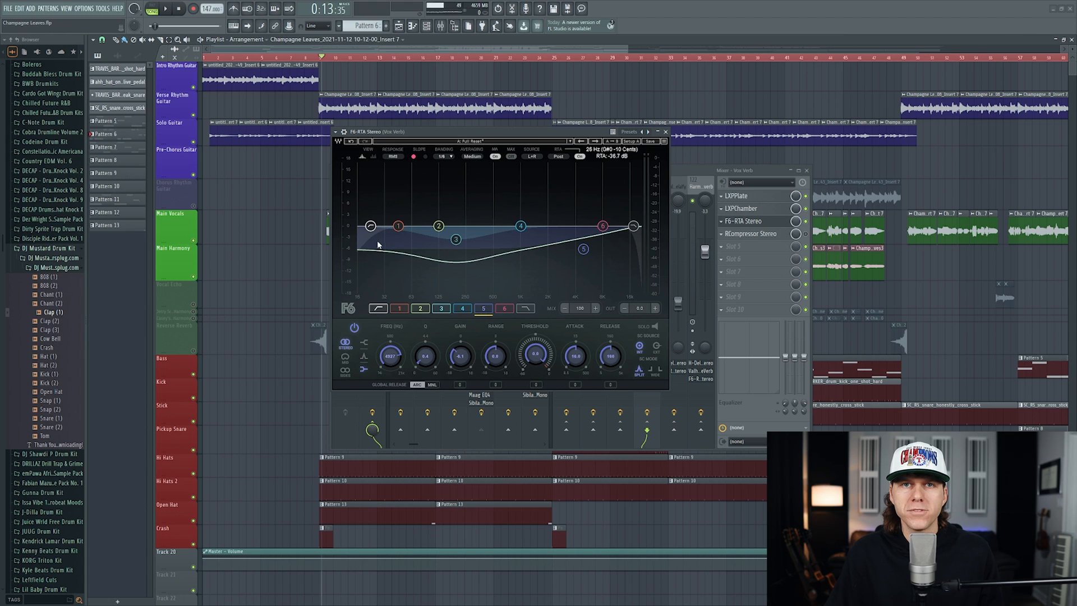
left_click(666, 132)
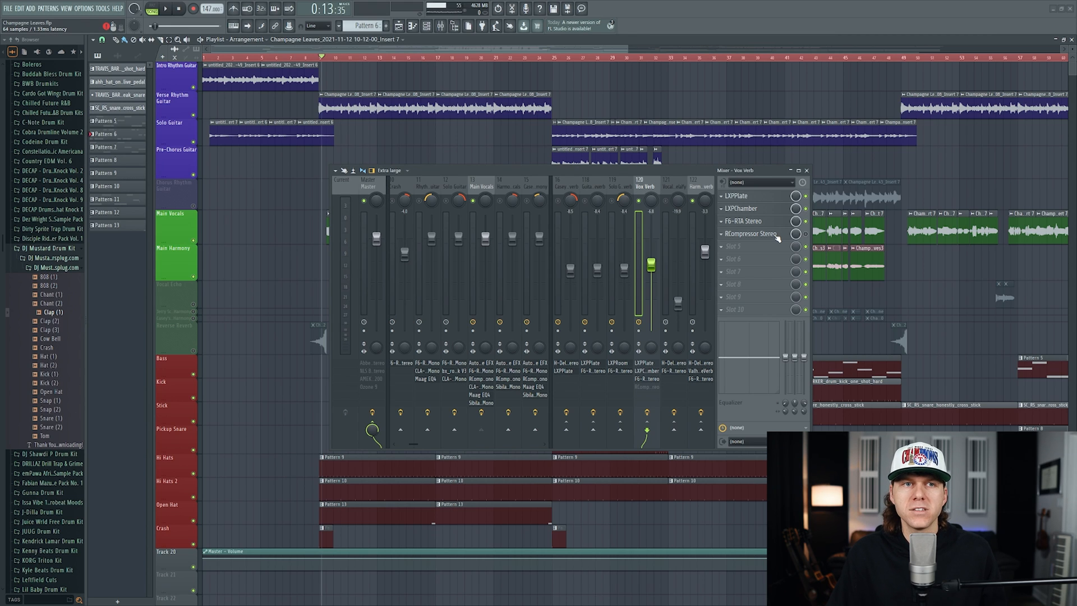
key("space")
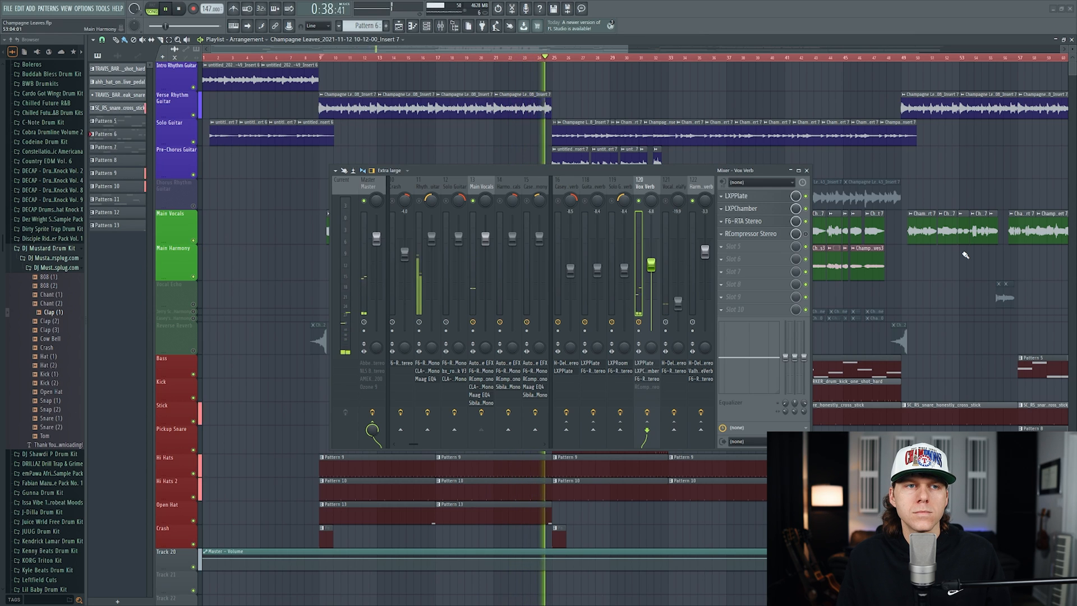
key("space")
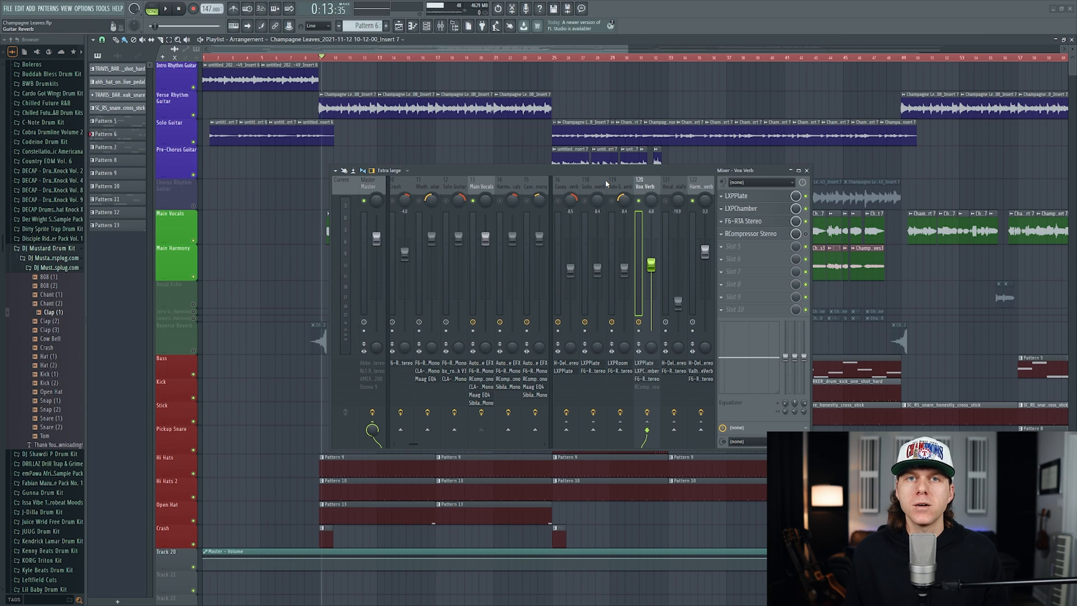
Step: Choose the sidechain source for the Stereo Aux In of the RCompressor Stereo on the Vox Verb track
left_click(488, 185)
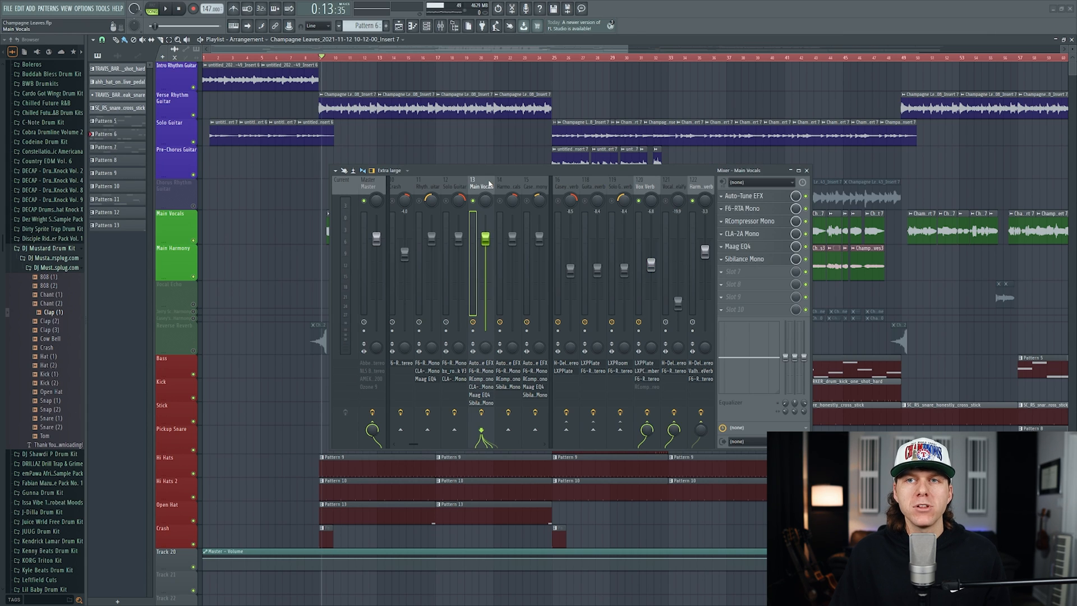
left_click(647, 185)
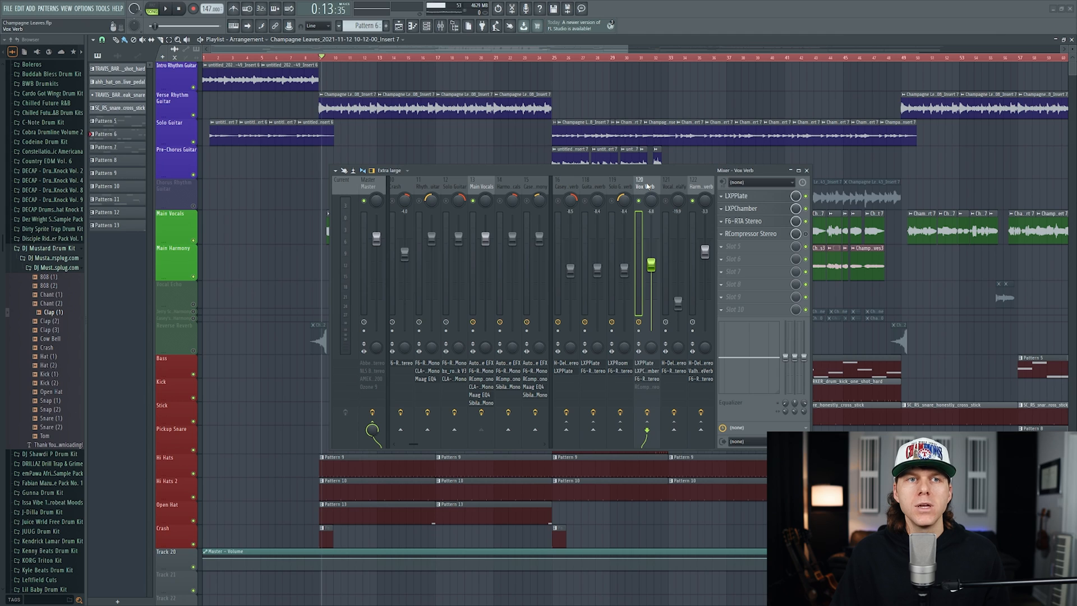
left_click(732, 234)
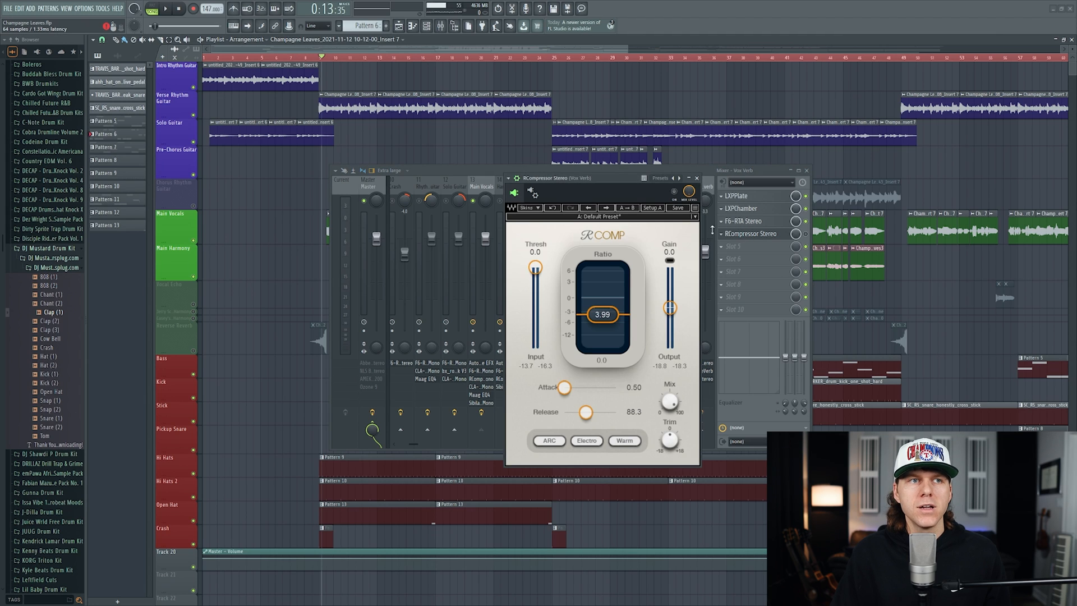
left_click(534, 193)
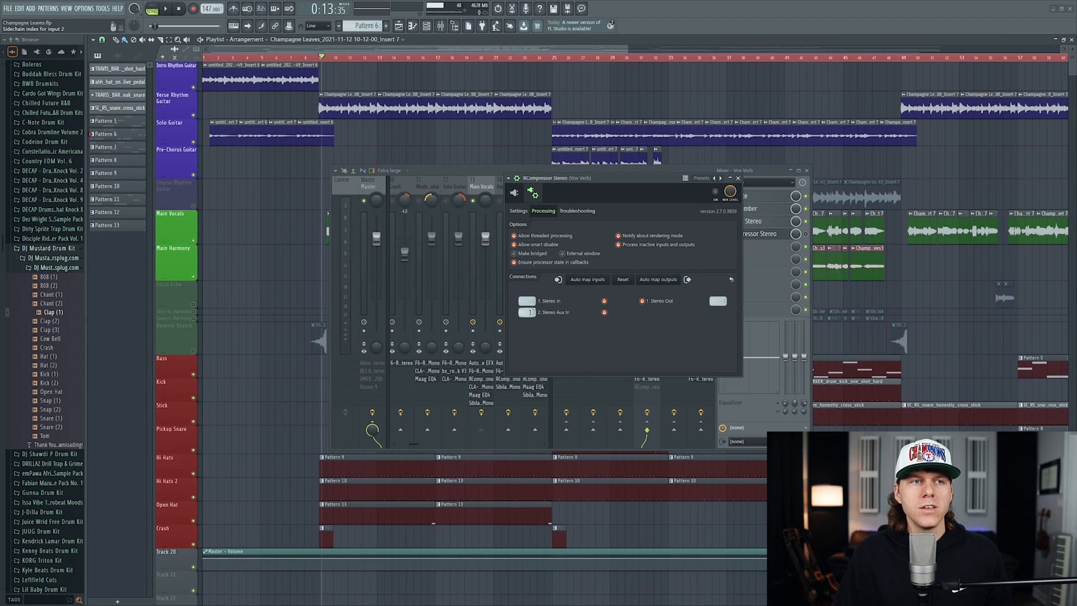
left_click(527, 313)
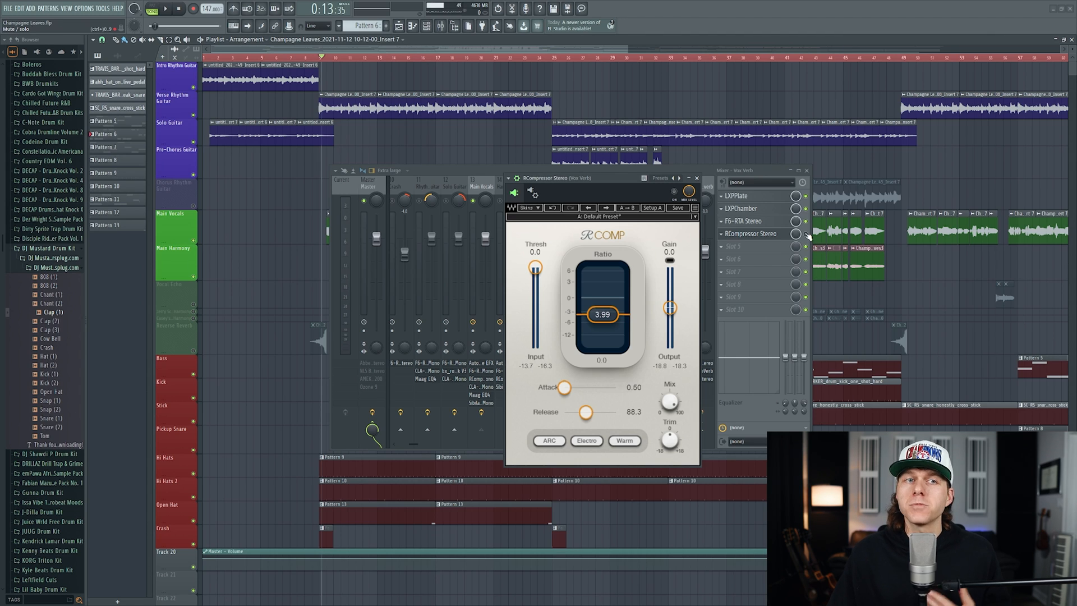
Step: Enable the RCompressor Stereo on the Vox Verb track and set its ratio to 5
left_click(759, 234)
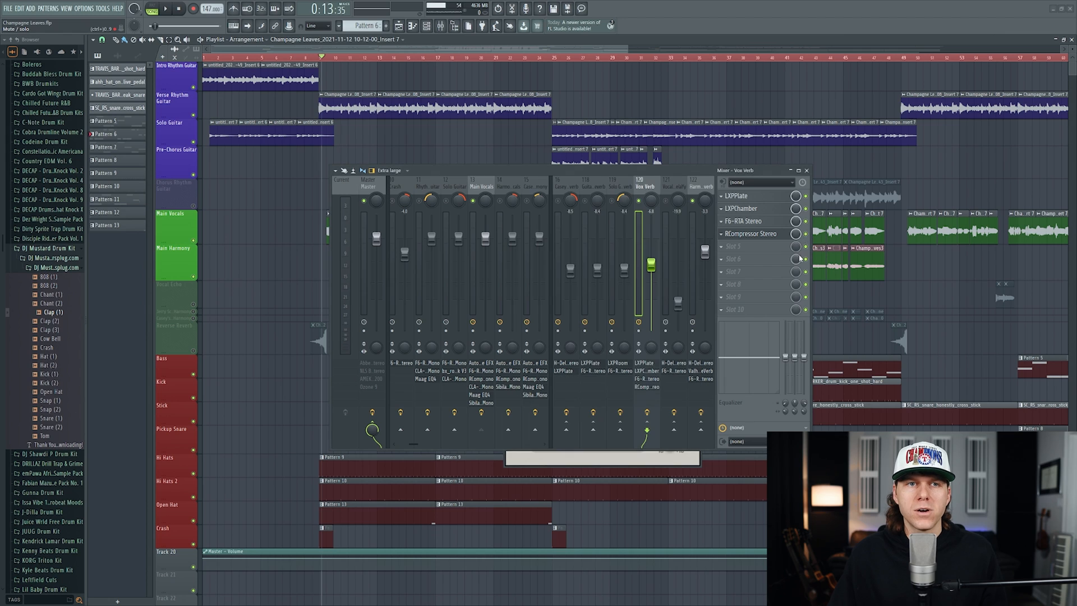
left_click(759, 235)
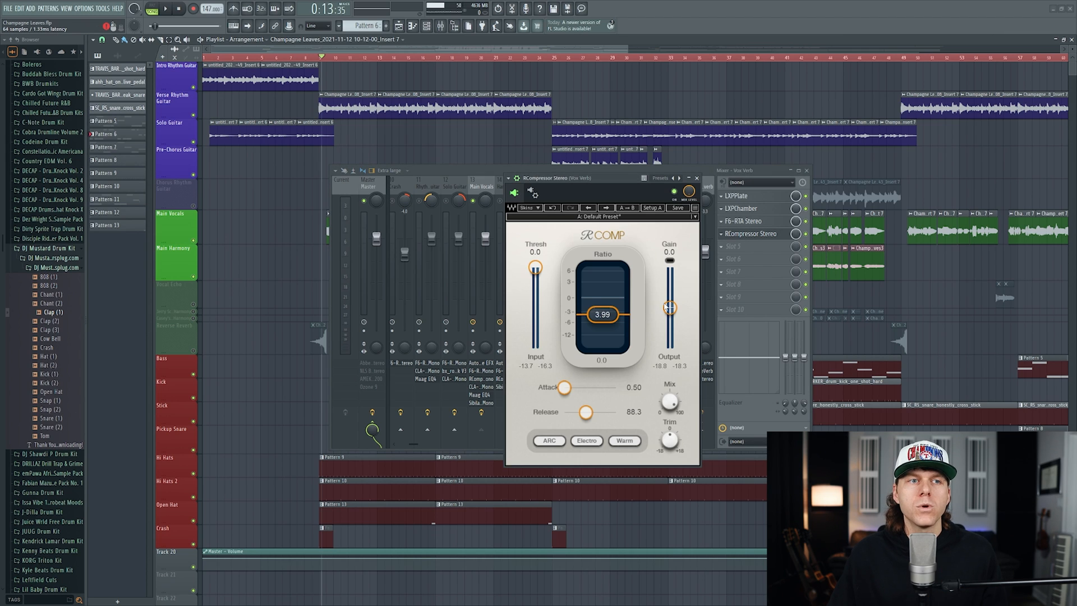
left_click(612, 314)
type("5")
key("Return")
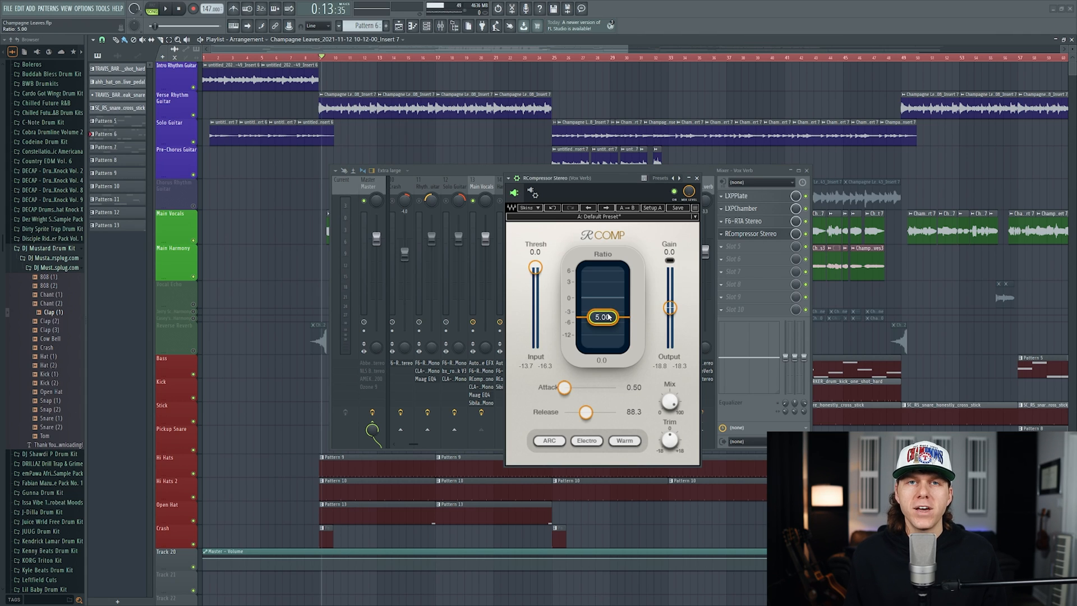
Step: Keep the compressor's attack at 0.50 ms and set its release to 42.0 ms
mouse_move(565, 387)
left_mouse_down()
mouse_move(596, 388)
mouse_move(565, 387)
left_mouse_up()
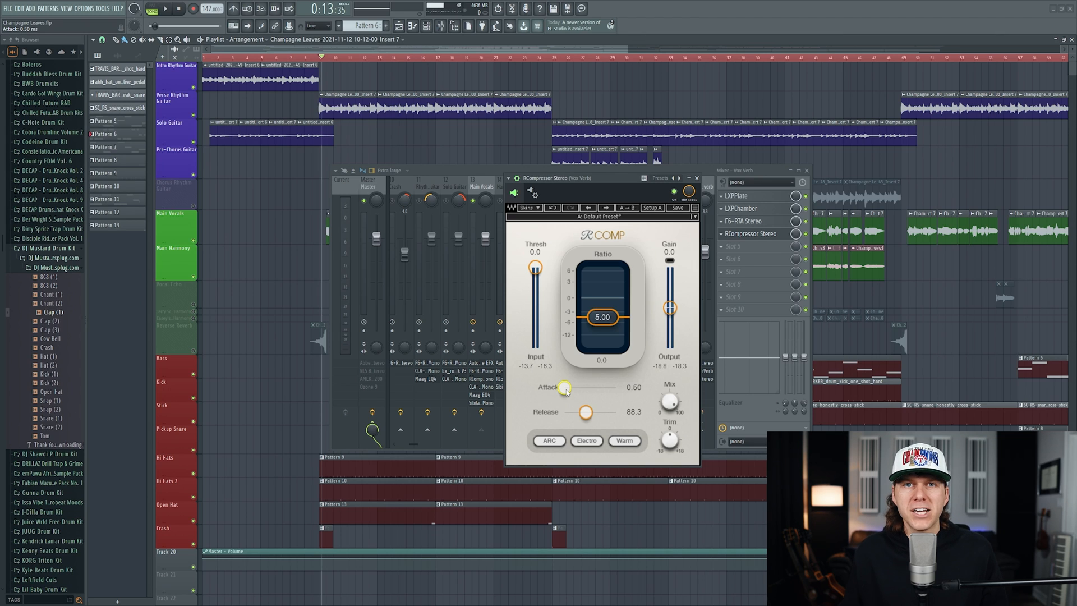
left_click_drag(586, 412, 578, 414)
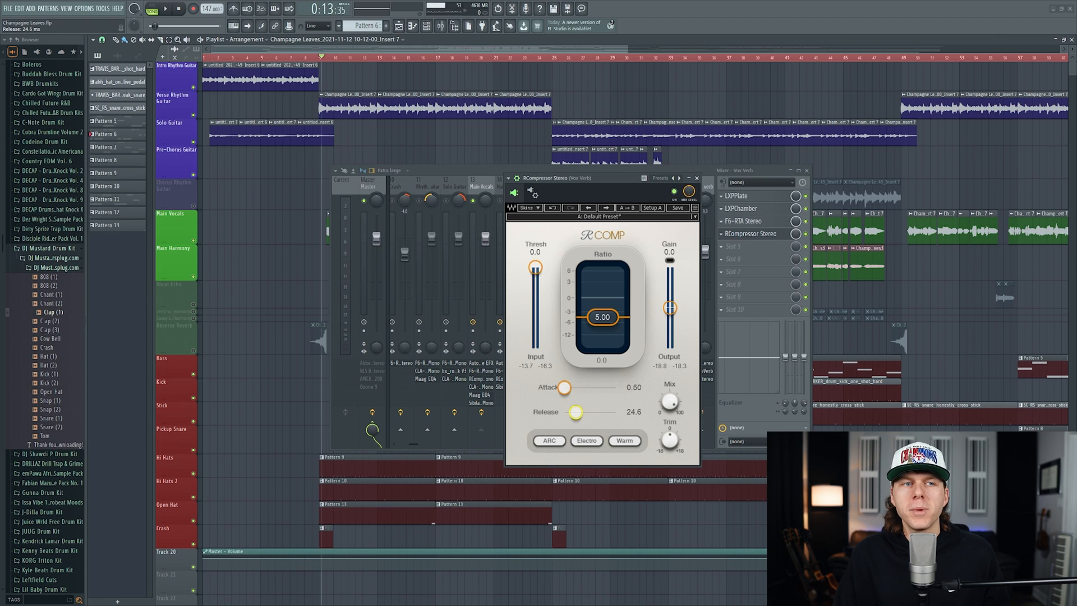
mouse_move(576, 412)
left_mouse_down()
mouse_move(563, 412)
mouse_move(604, 412)
mouse_move(565, 412)
mouse_move(580, 412)
left_mouse_up()
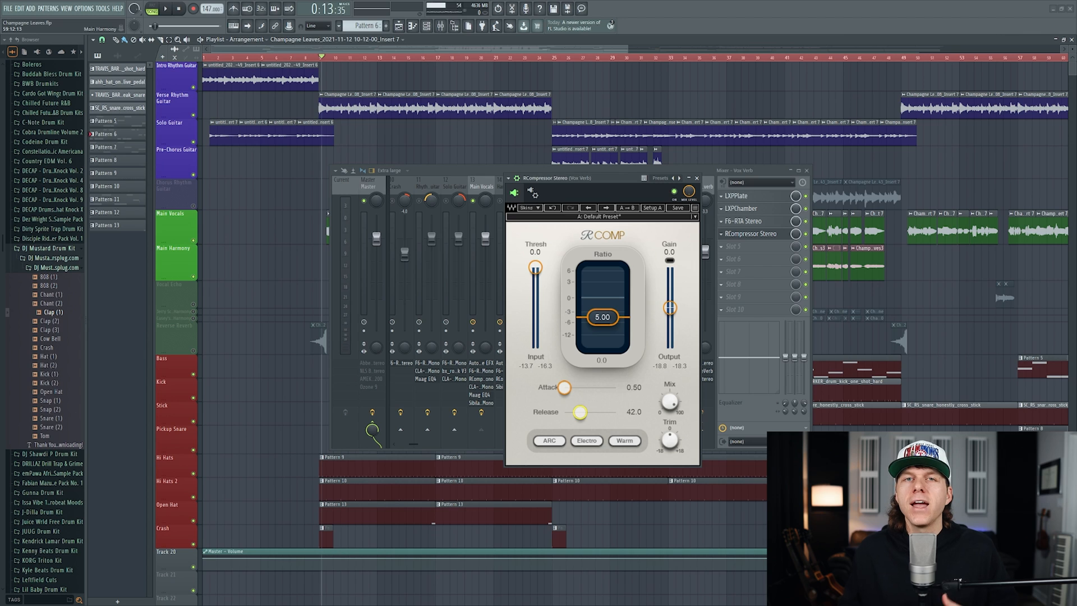
Step: Lower the Vox Verb compressor's threshold to -16.1 dB while the verse plays, and stop playback
key("space")
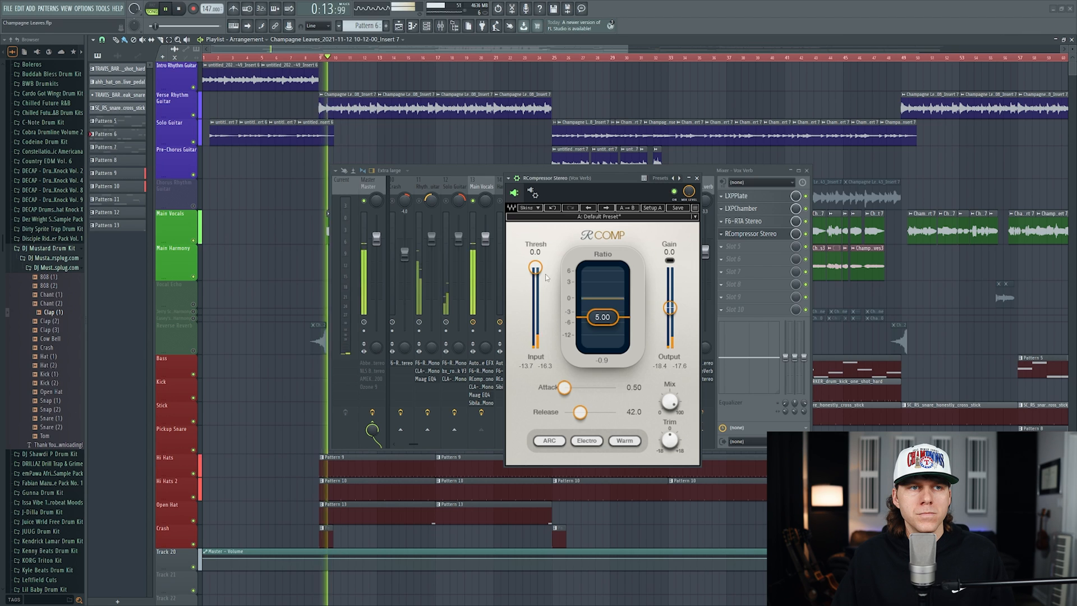
left_click_drag(535, 267, 535, 287)
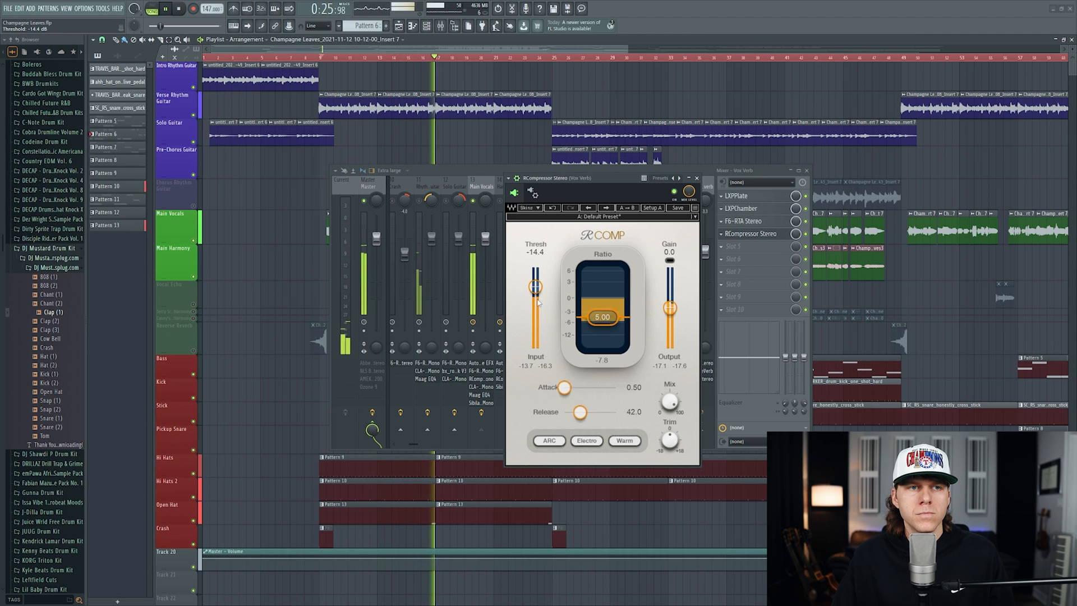
left_click_drag(535, 286, 540, 297)
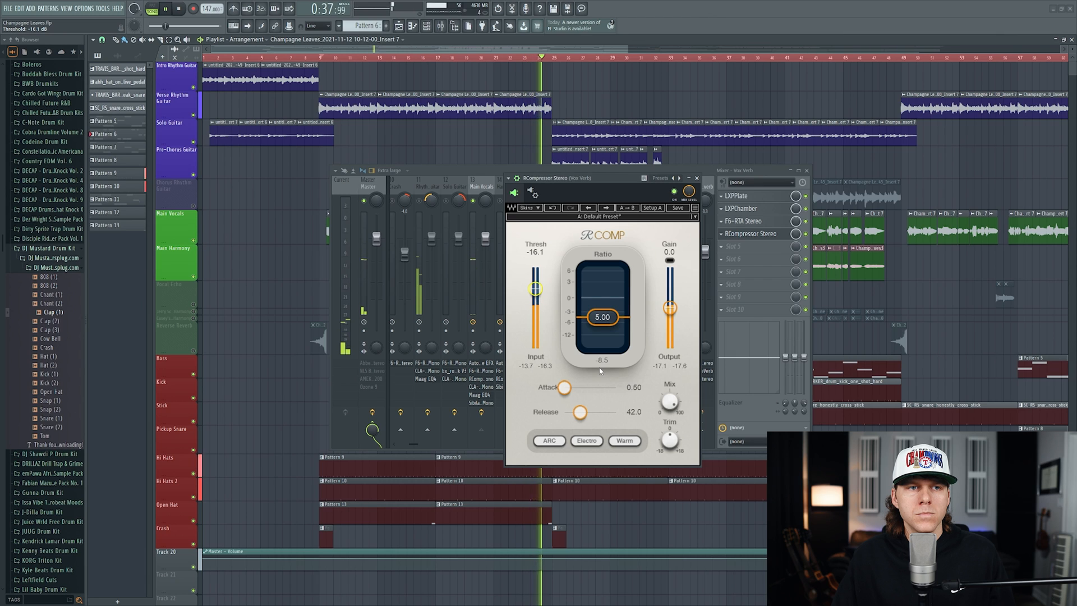
key("space")
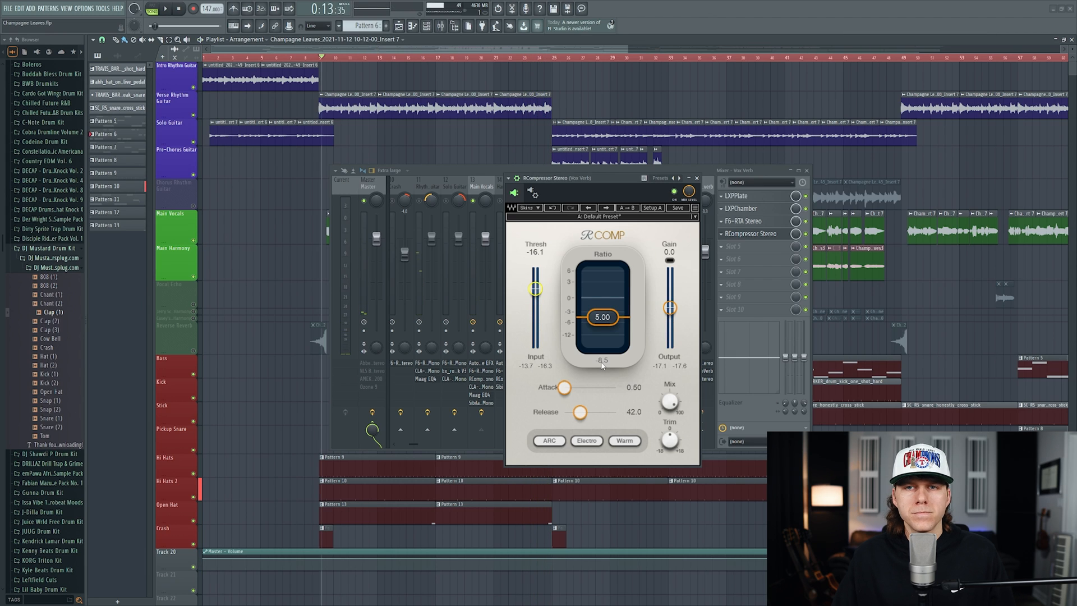
Step: Play the verse with the Vox Verb compressor switched off and on to compare the ducking of the reverb
key("space")
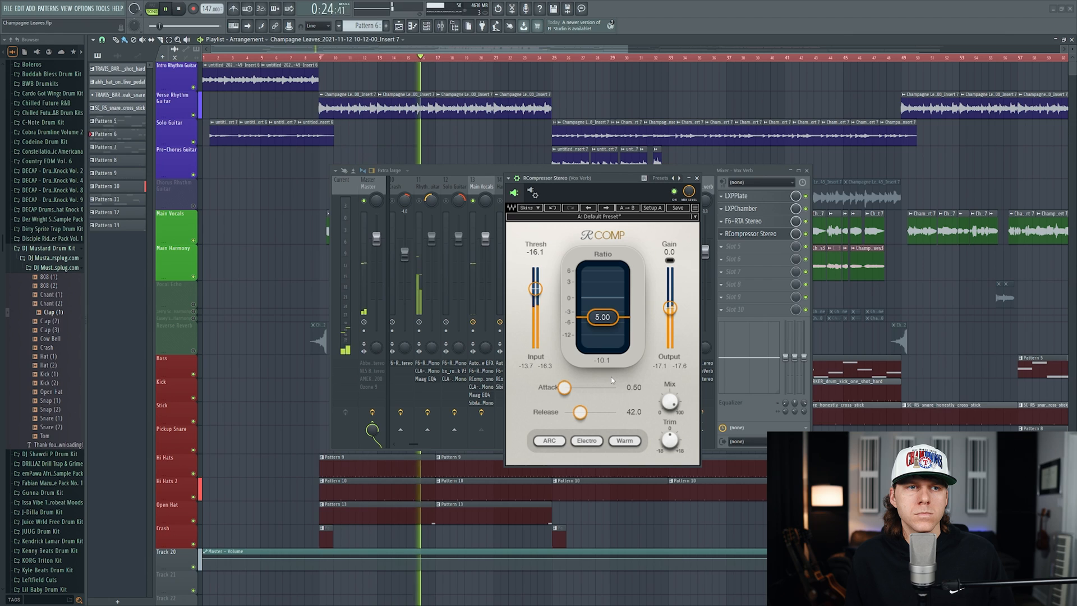
key("space")
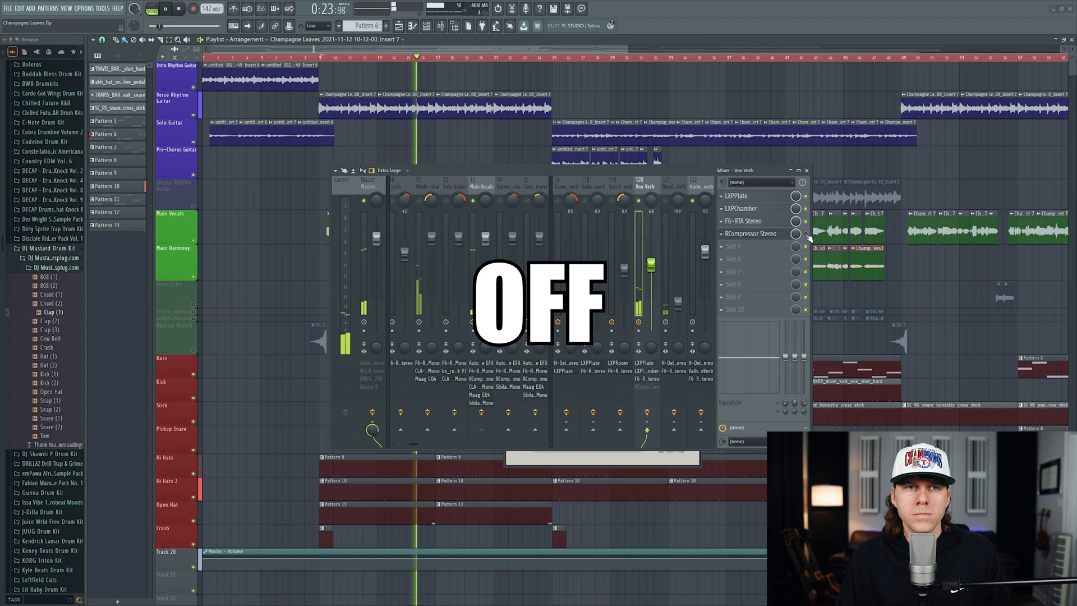
left_click(806, 233)
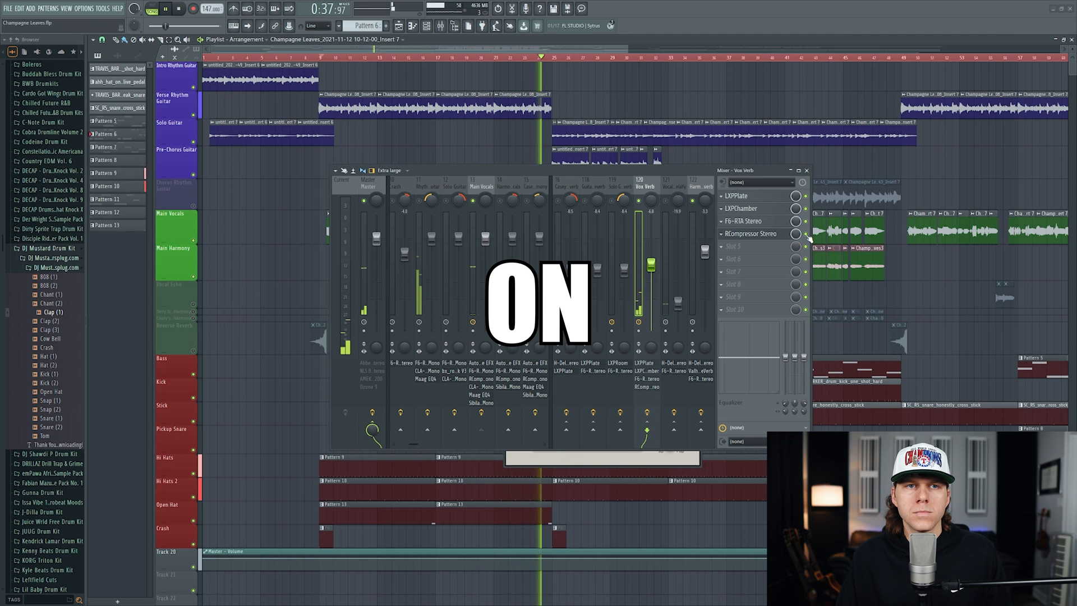
key("space")
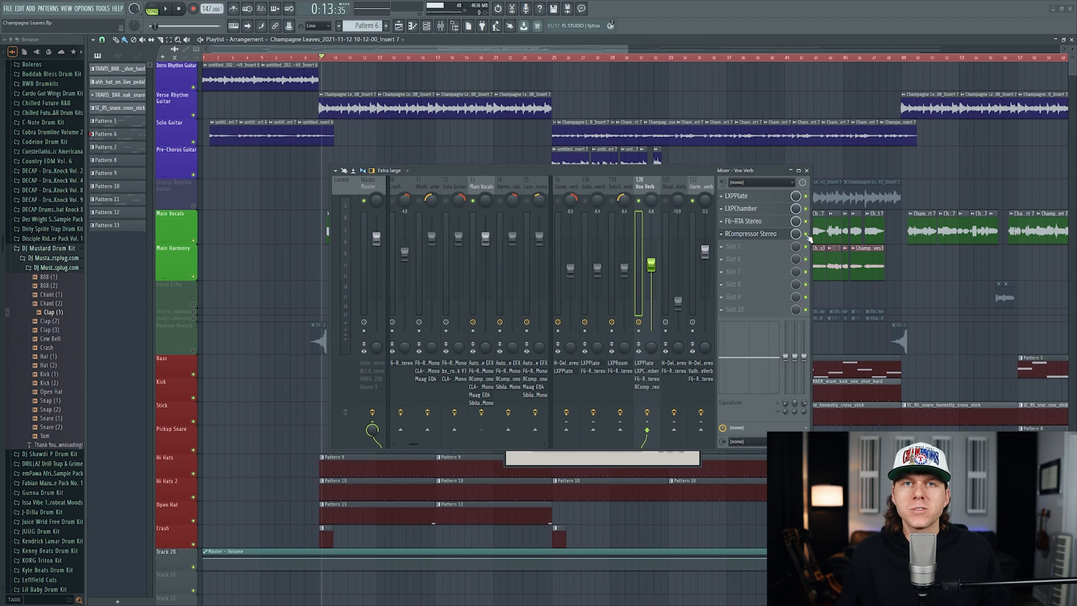
Step: Reopen the Vox Verb compressor and lower its threshold to -53.2 dB during playback to hear extreme ducking
left_click(767, 237)
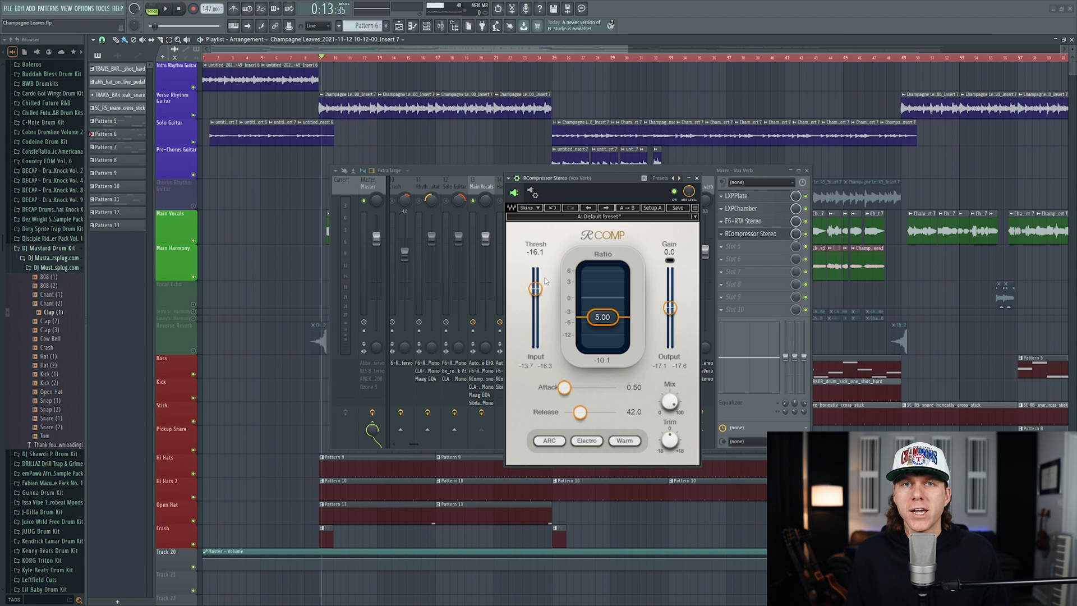
key("space")
left_click_drag(536, 289, 536, 338)
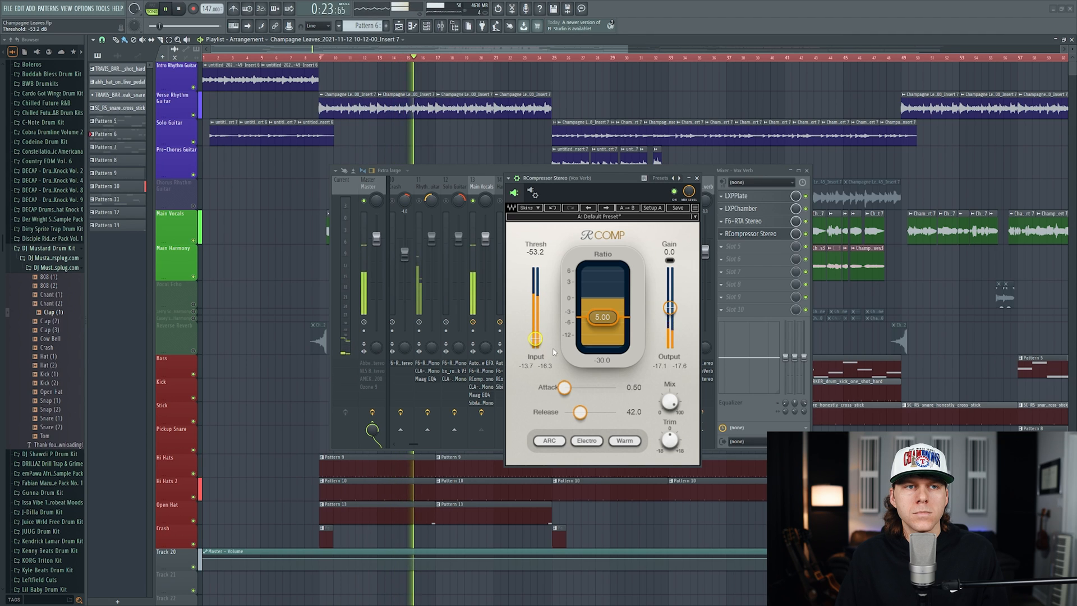
key("space")
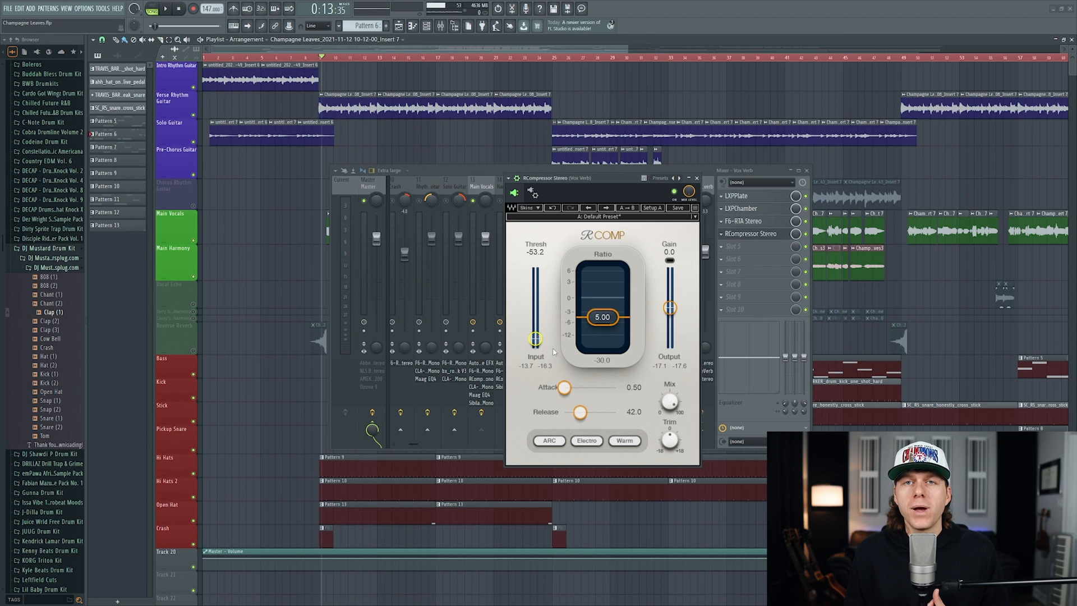